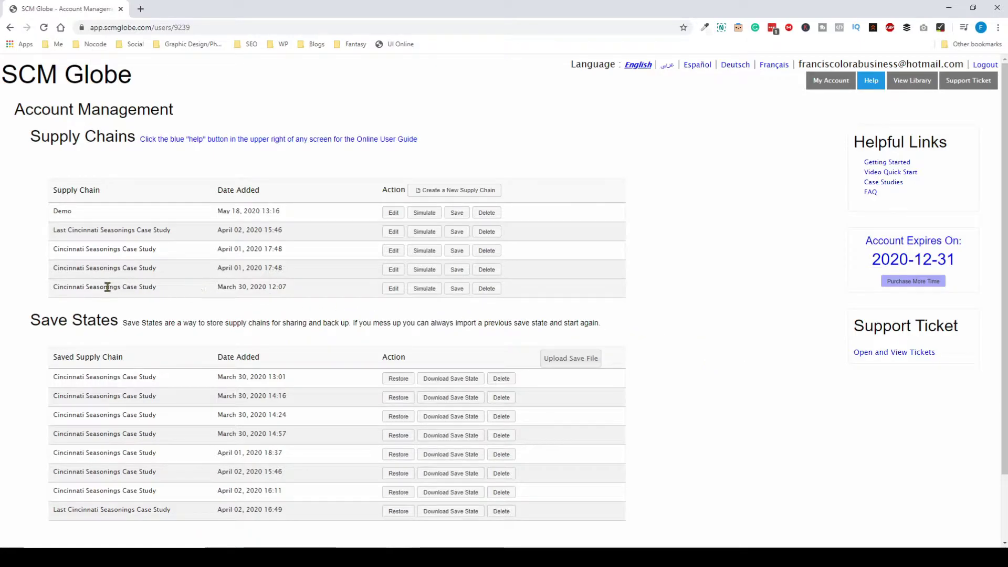
Open the last Cincinnati Seasonings Case Study supply chain on the Edit screen
click(394, 290)
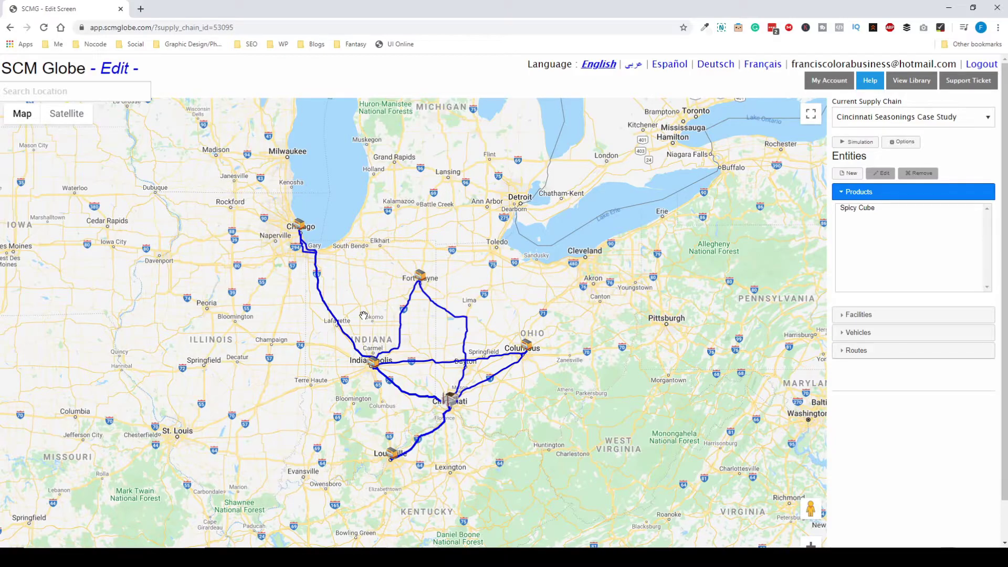
Review the Chicago Store's details and facility types without changes, then bring up Seasonings DC
click(864, 313)
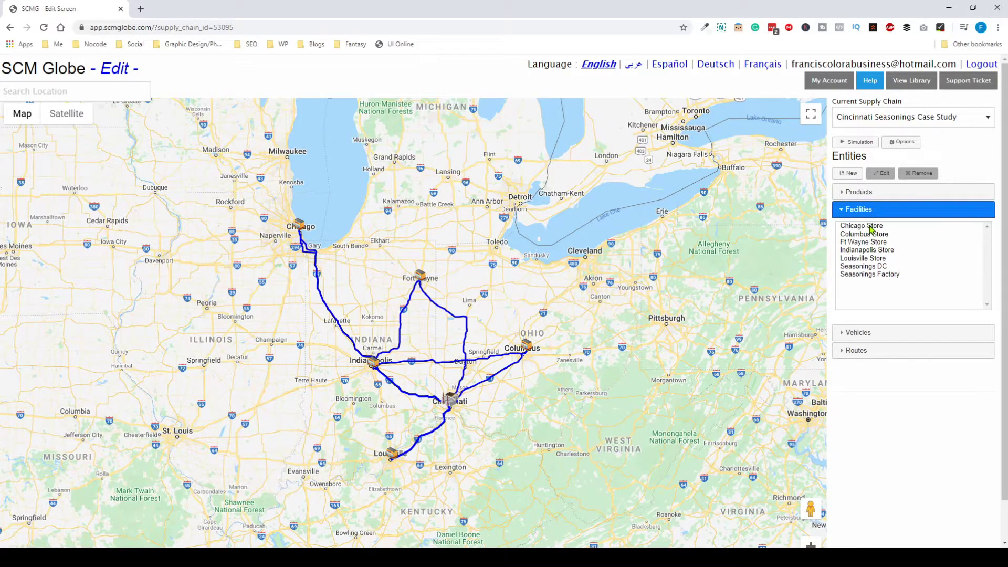
click(869, 226)
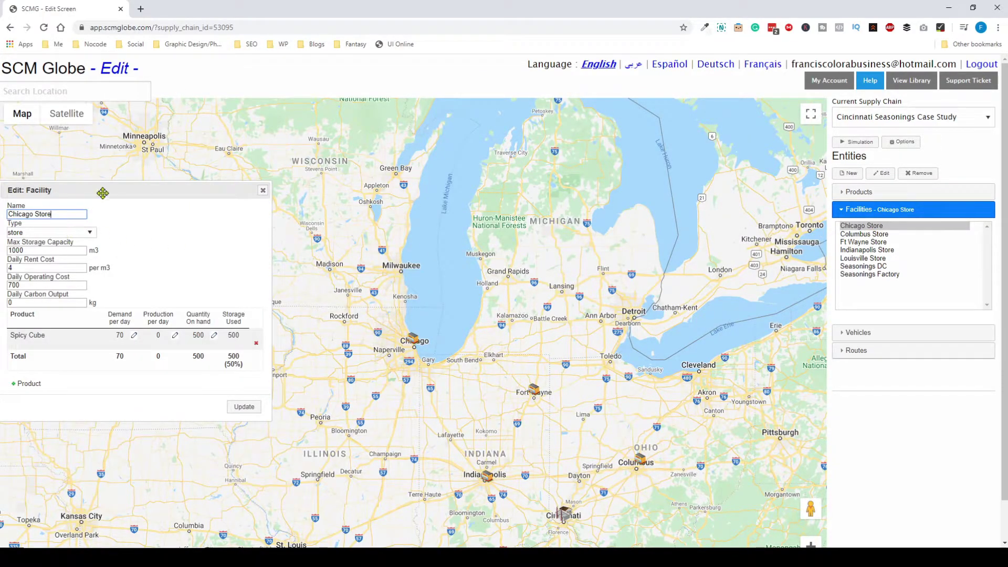
drag(105, 189, 252, 176)
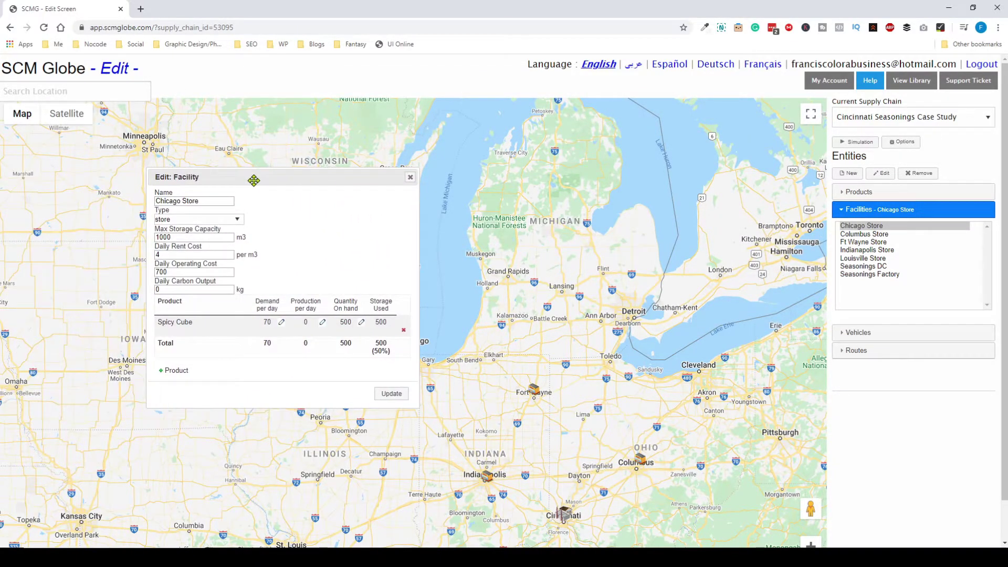
click(227, 220)
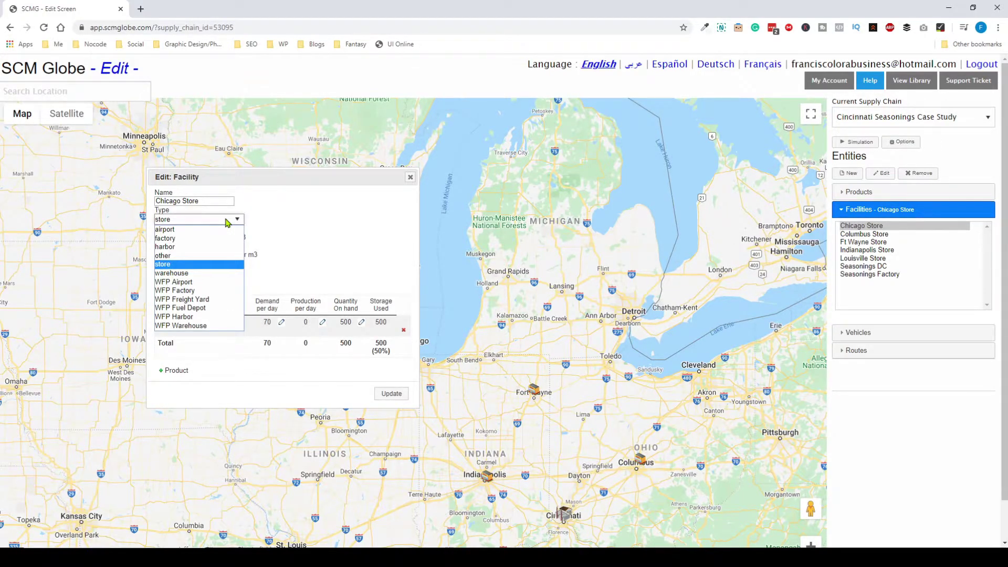
click(410, 177)
click(891, 268)
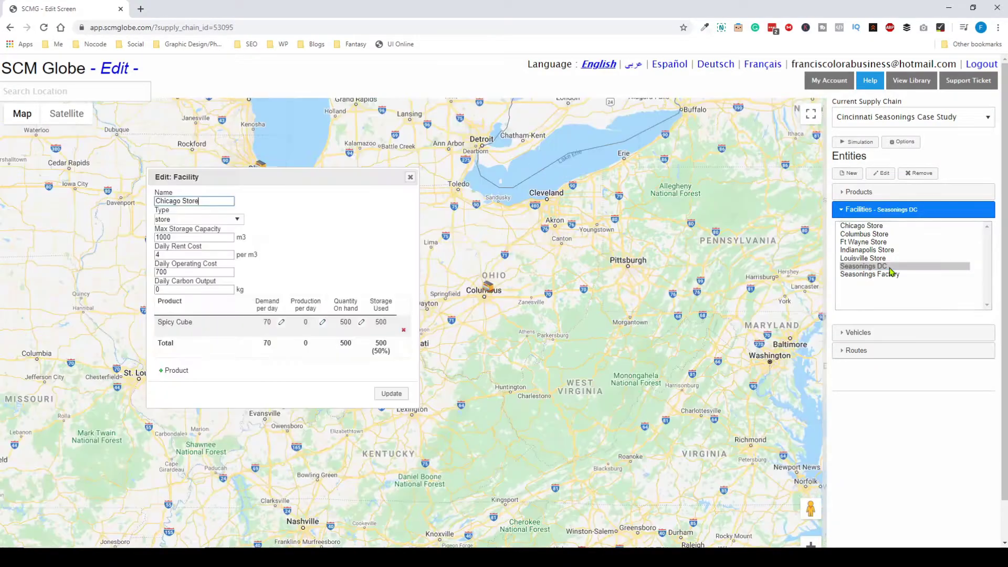
Show the Seasonings Factory's 350-per-day Spicy Cube details and list the vehicle Factory Truck 1
click(892, 275)
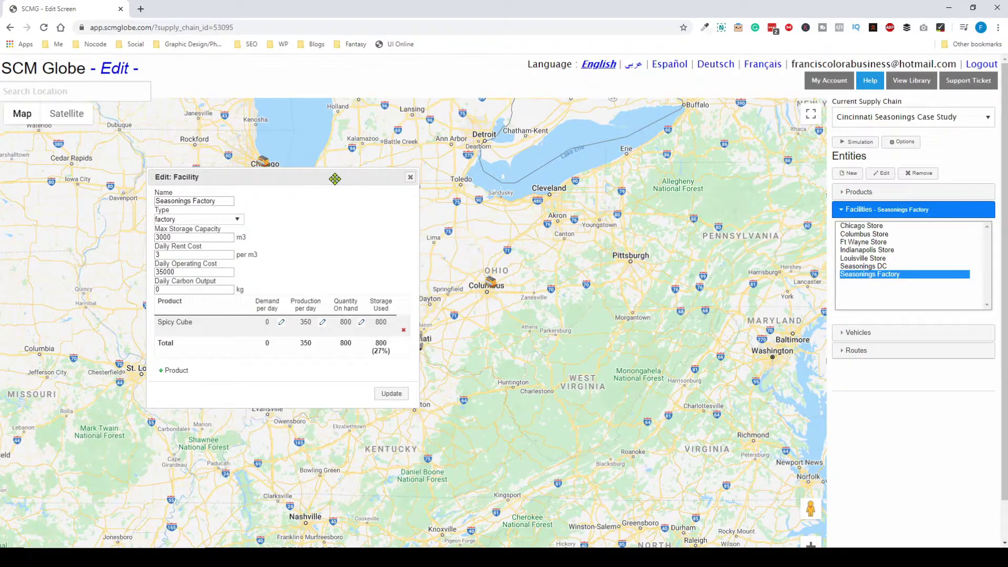
drag(335, 179, 270, 204)
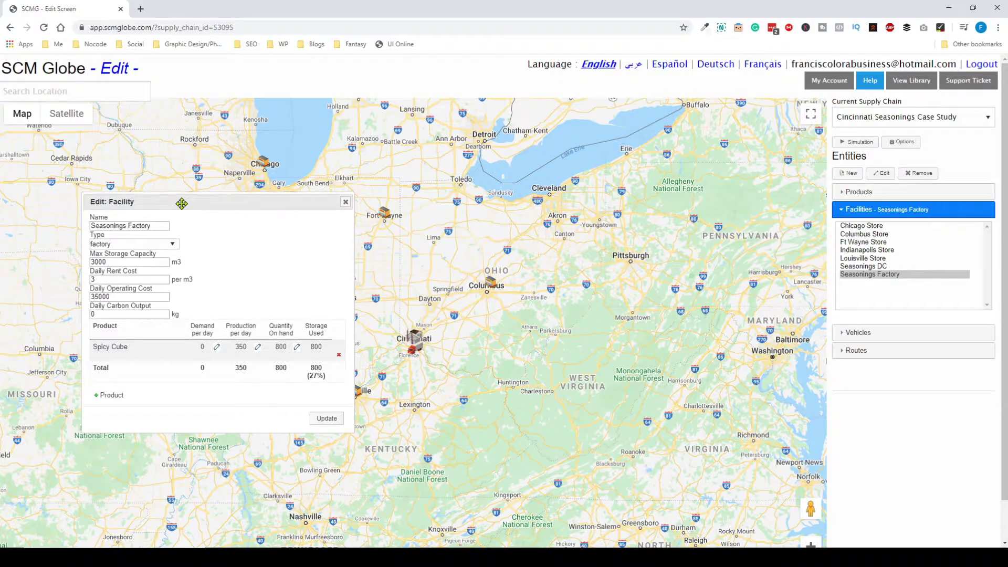
click(880, 333)
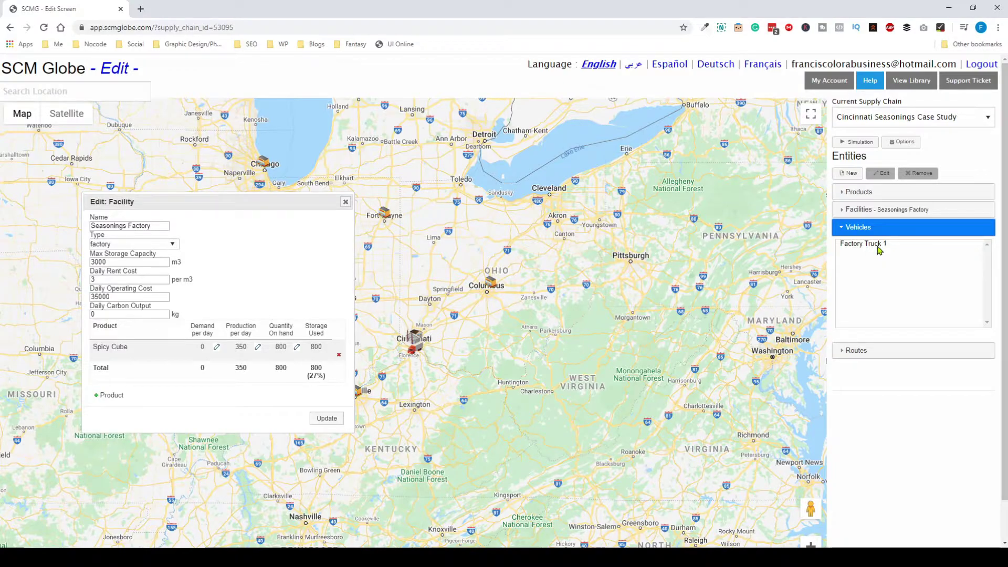
Open Factory Truck 1's settings beside the factory, keeping type Truck/Large (110 m3, 10000 kg, 90 km/h)
double_click(879, 245)
drag(114, 207, 521, 215)
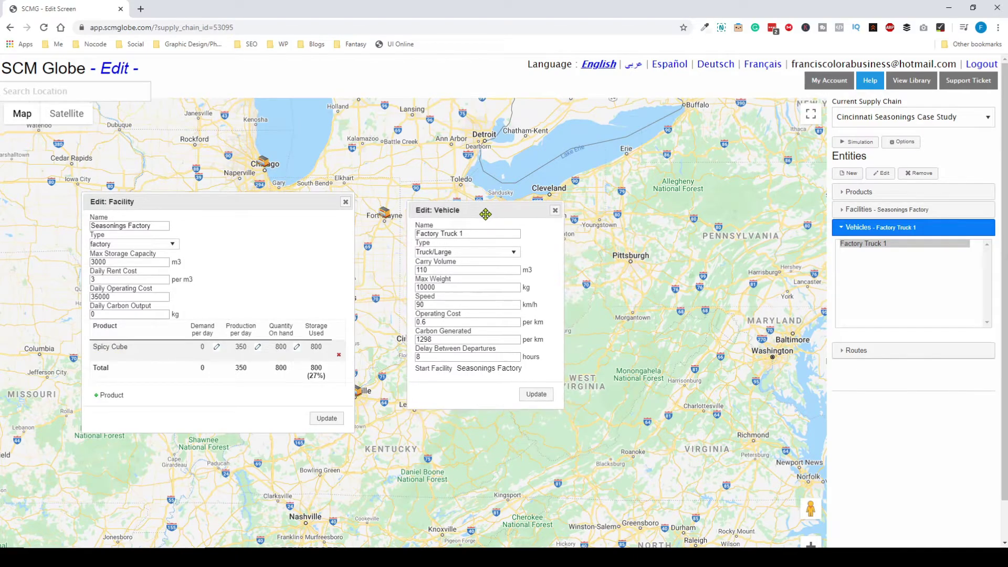
click(461, 253)
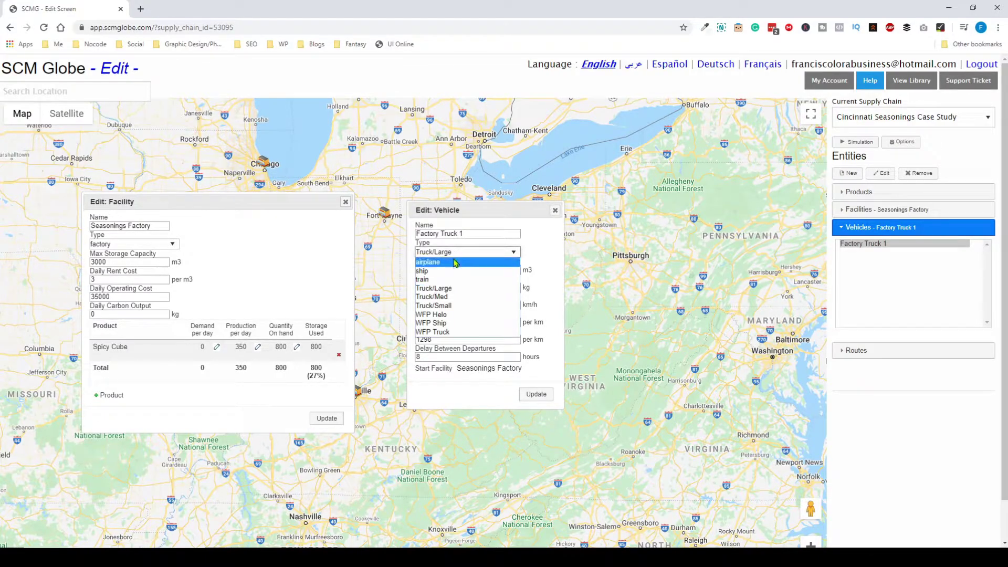
drag(474, 213, 597, 235)
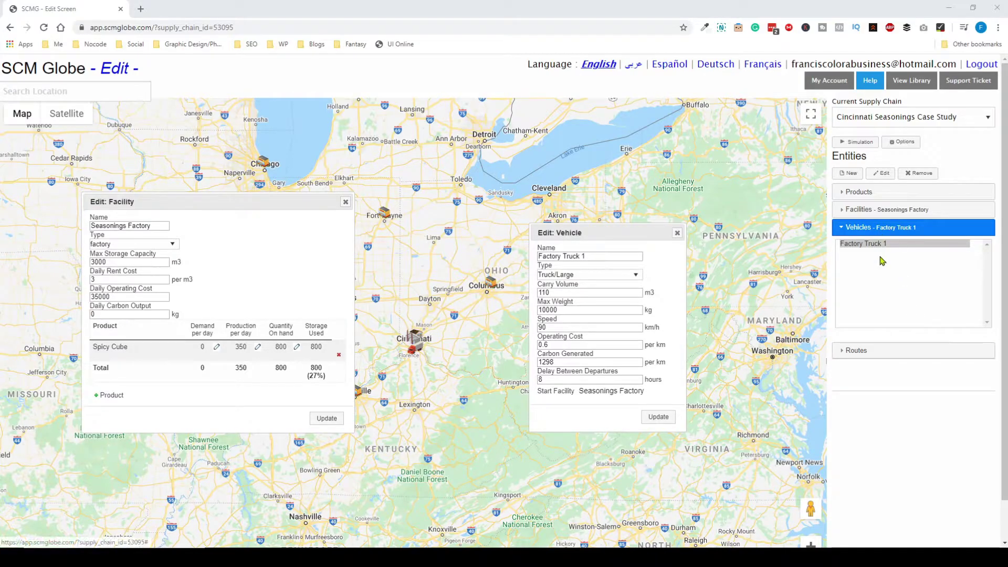
Bring up the Factory to DC route details near the map centre
click(857, 350)
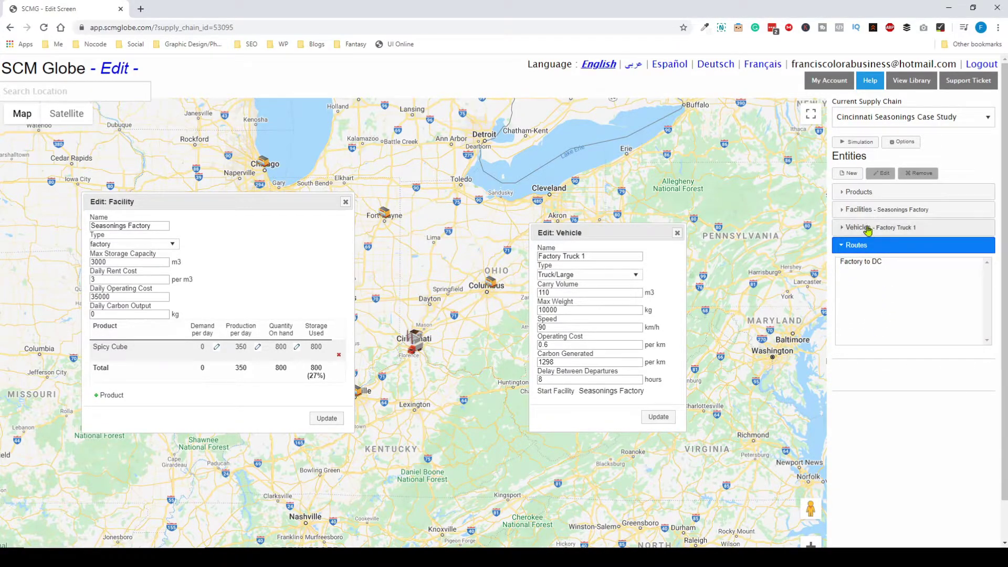
click(860, 262)
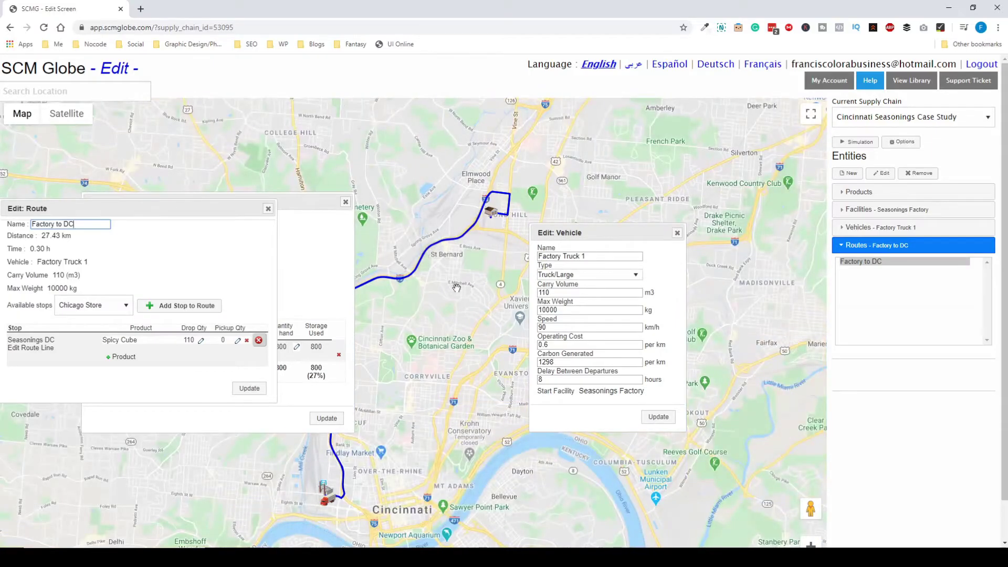
drag(118, 211, 378, 216)
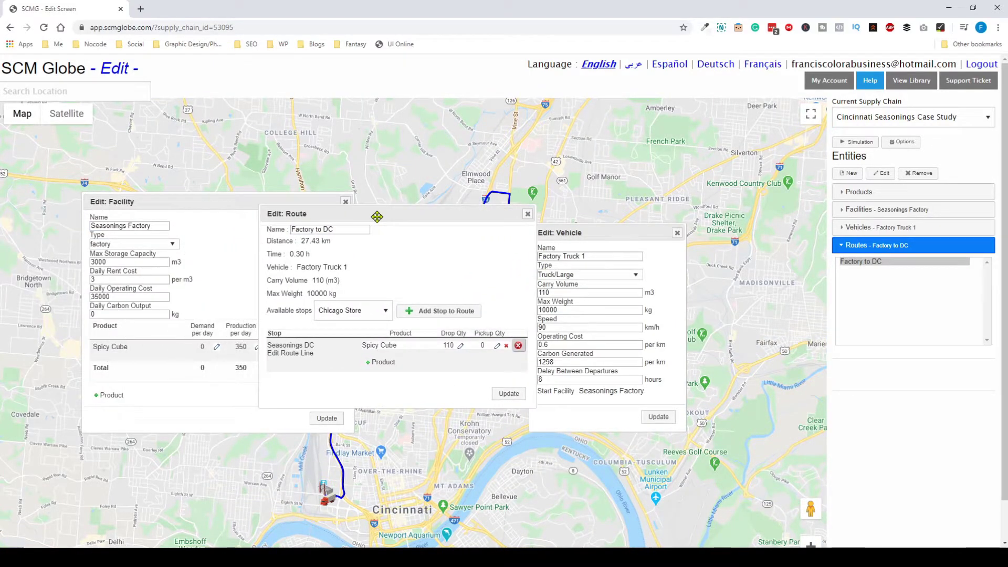
Close the route, factory and vehicle dialogs to clear the map
click(527, 215)
click(346, 202)
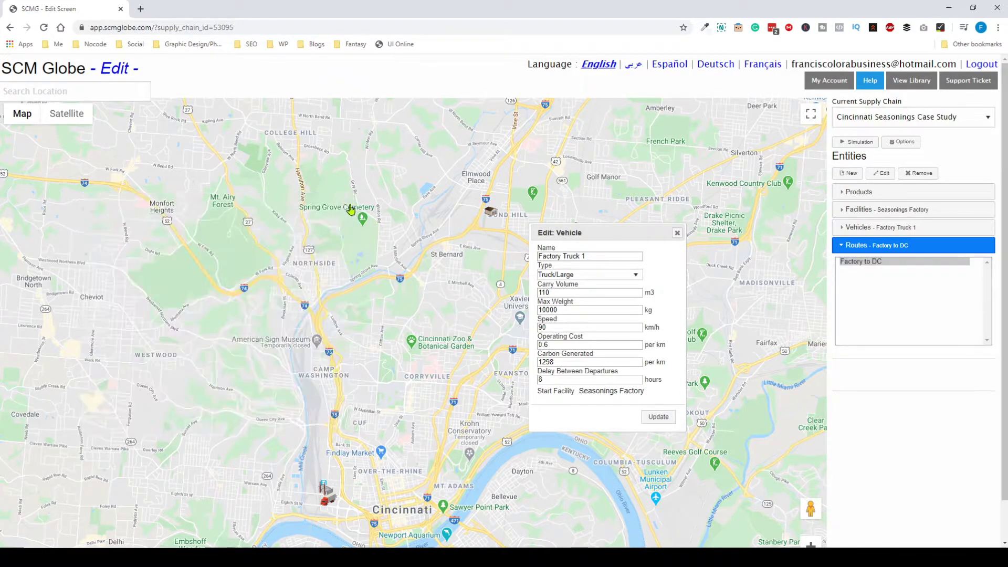
click(677, 233)
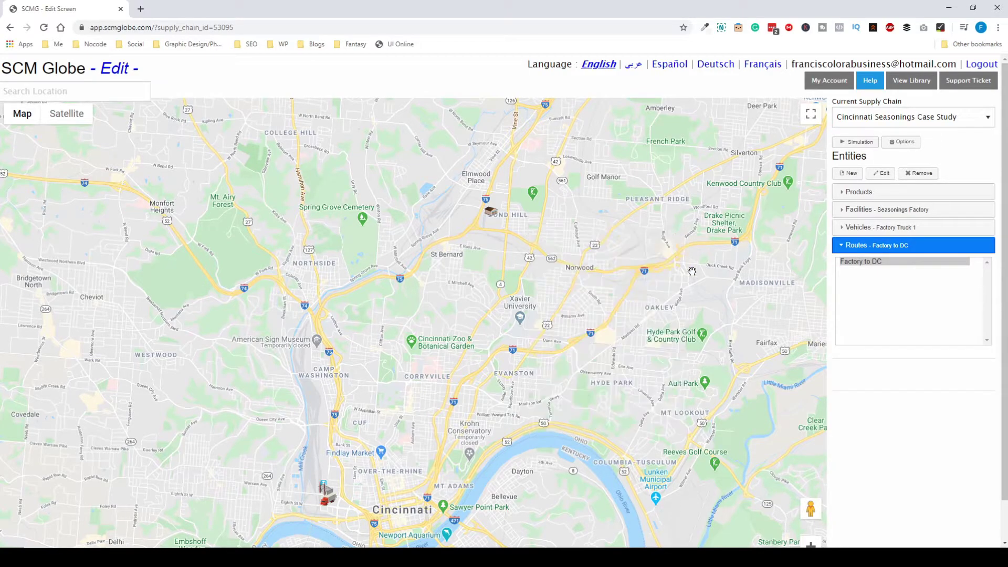
click(860, 144)
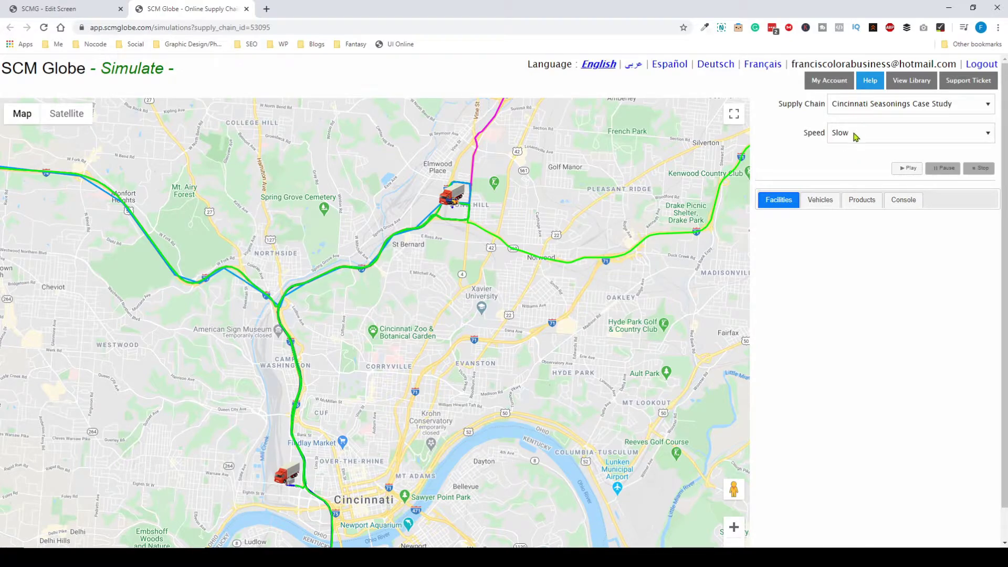
click(854, 136)
click(852, 172)
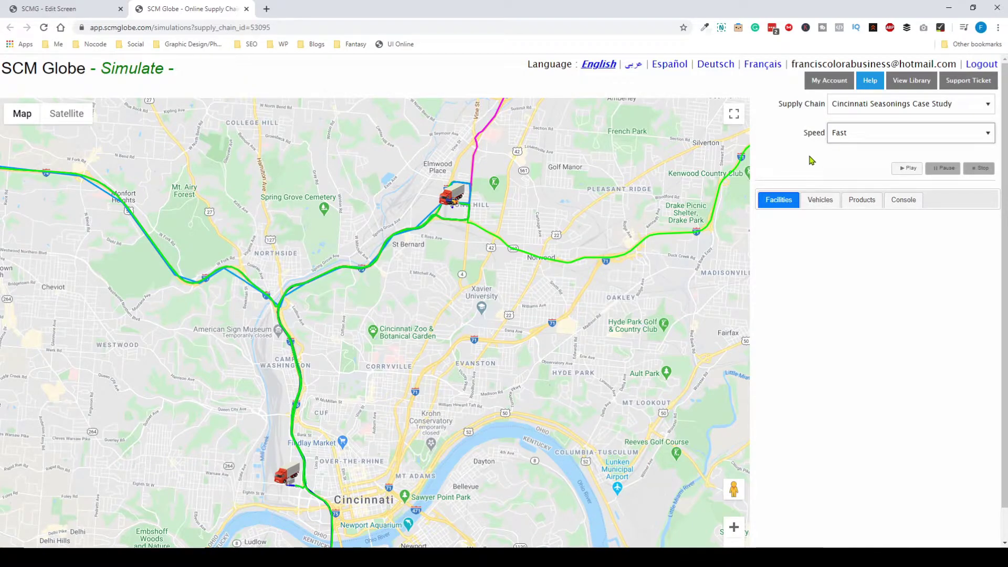
click(845, 142)
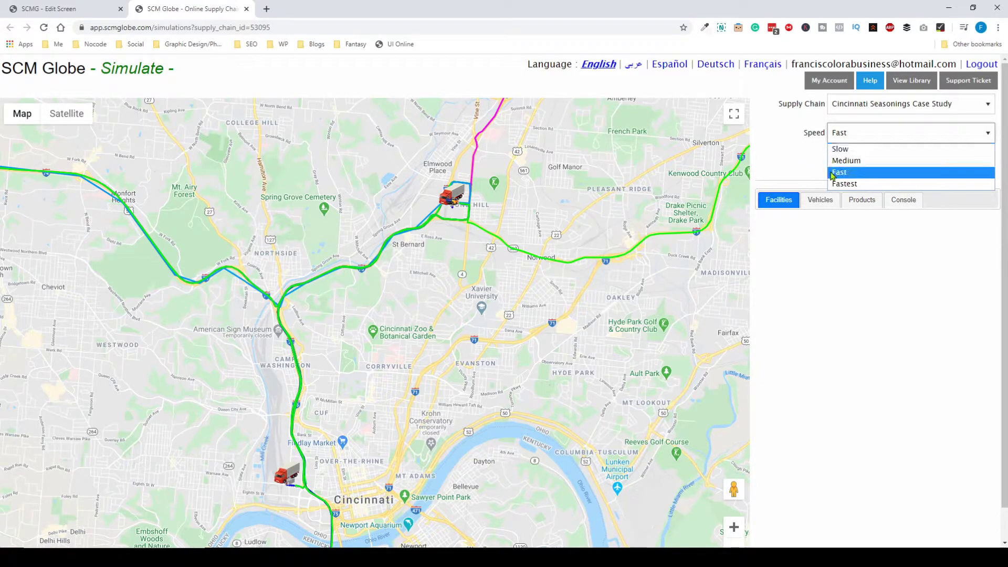
click(798, 170)
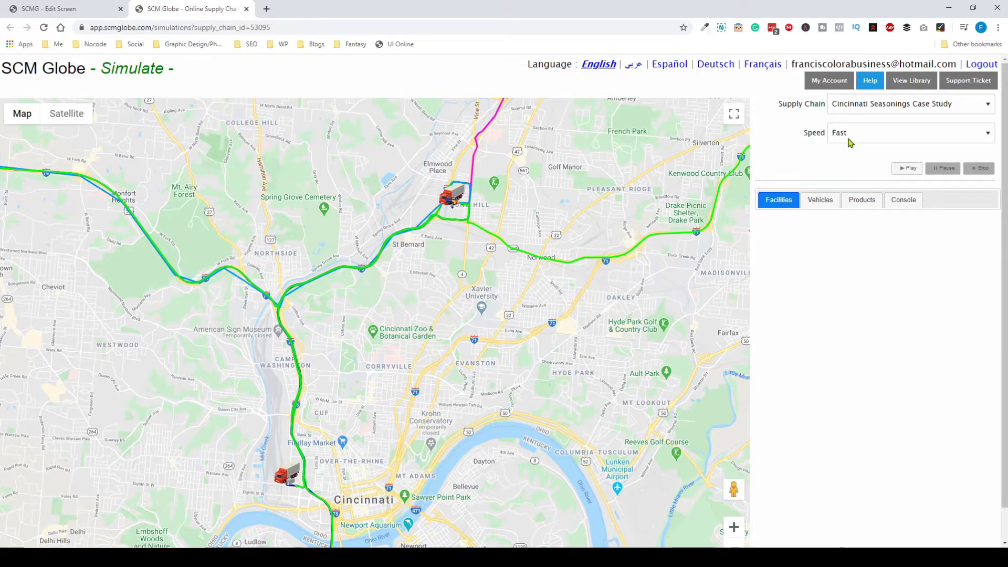
Run the simulation and watch Seasonings Factory's Spicy Cube on-hand climb toward 2,510 by Day 24
click(907, 168)
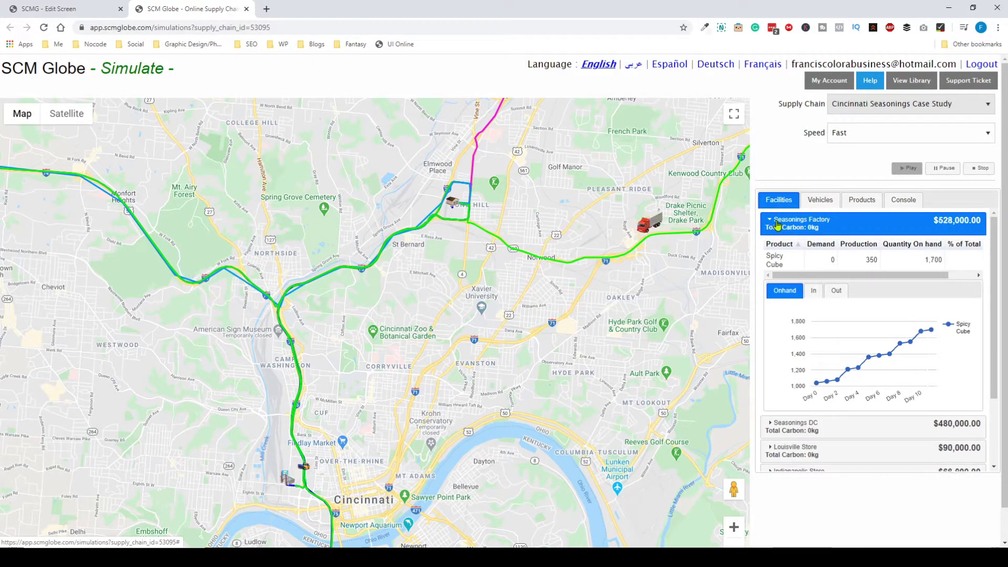
scroll(805, 418, down, 2)
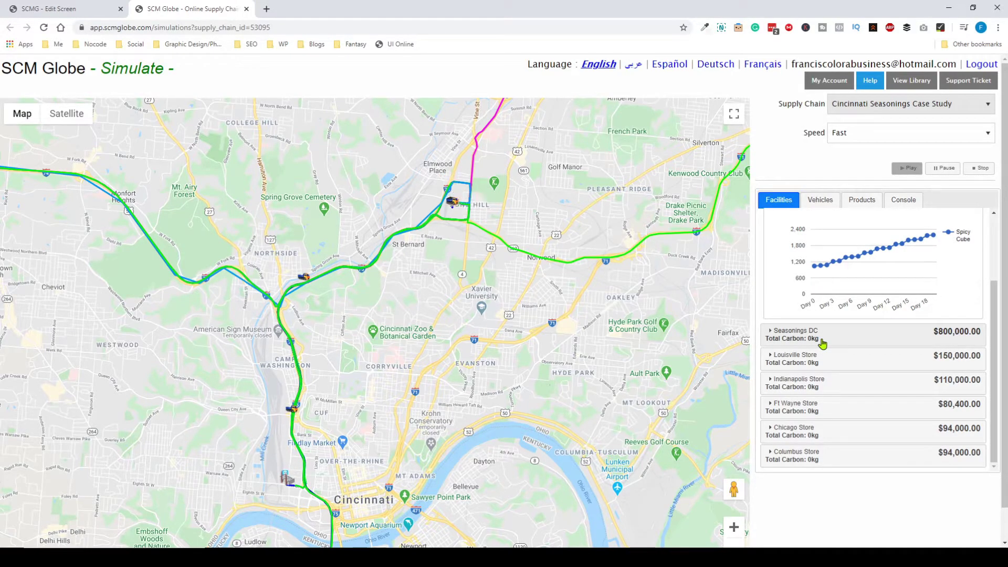
mouse_move(898, 251)
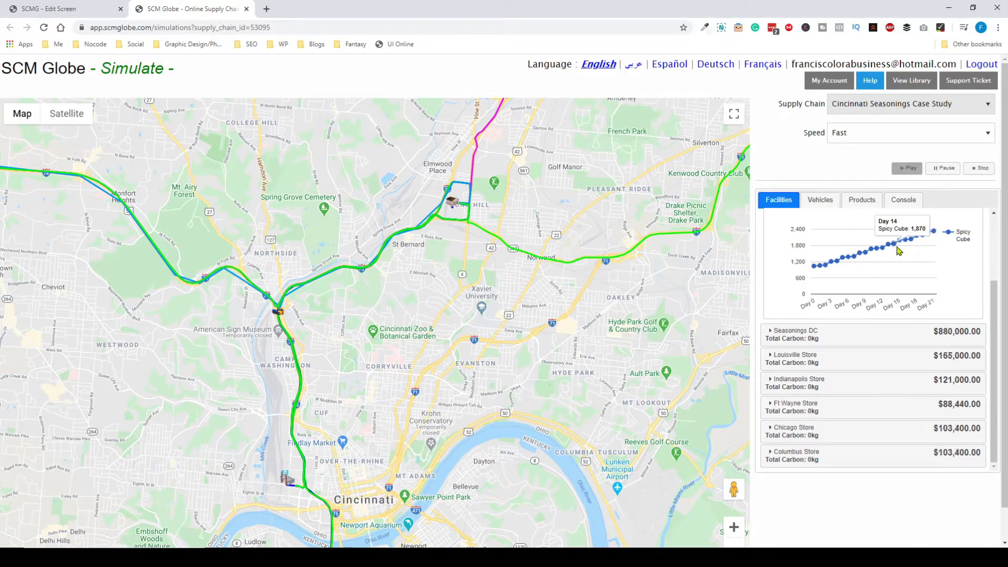
mouse_move(934, 236)
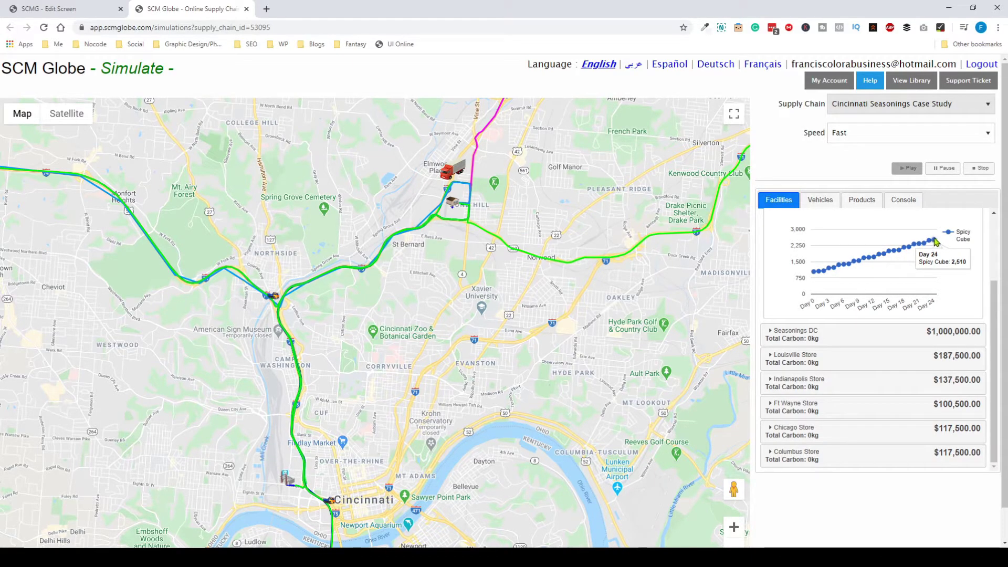
Expand the Seasonings DC and Louisville Store inventory details as the simulation runs
click(851, 330)
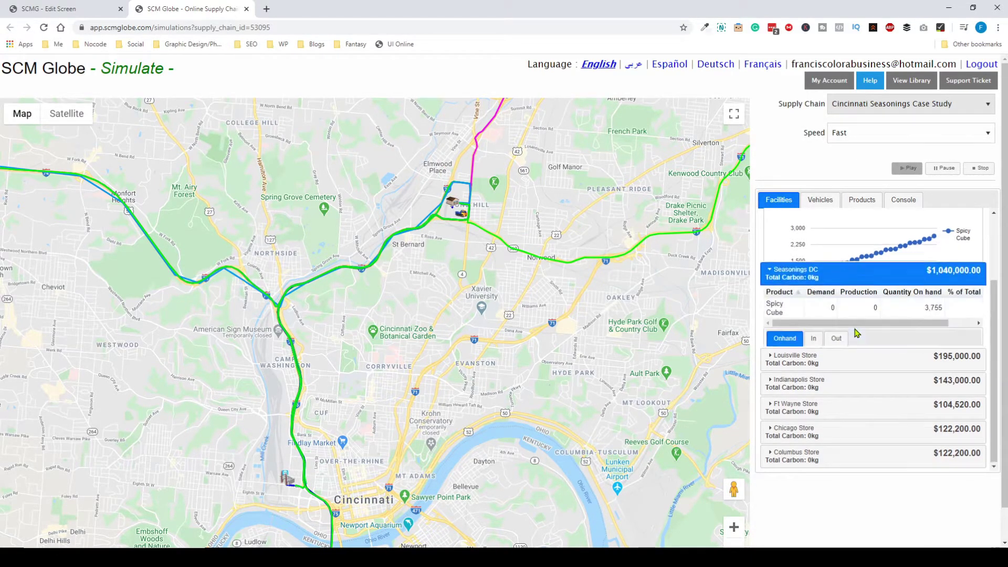
click(836, 371)
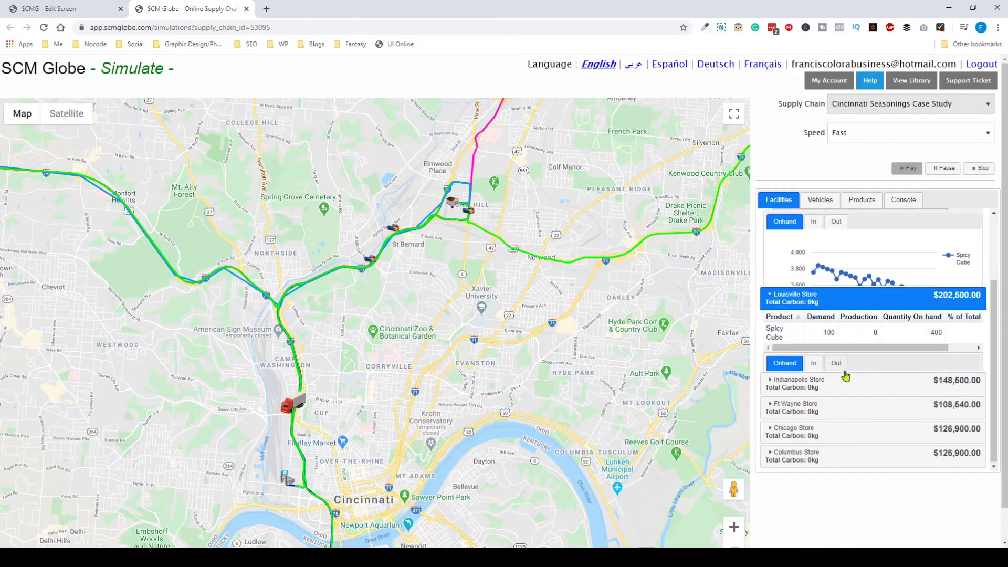
scroll(834, 414, up, 2)
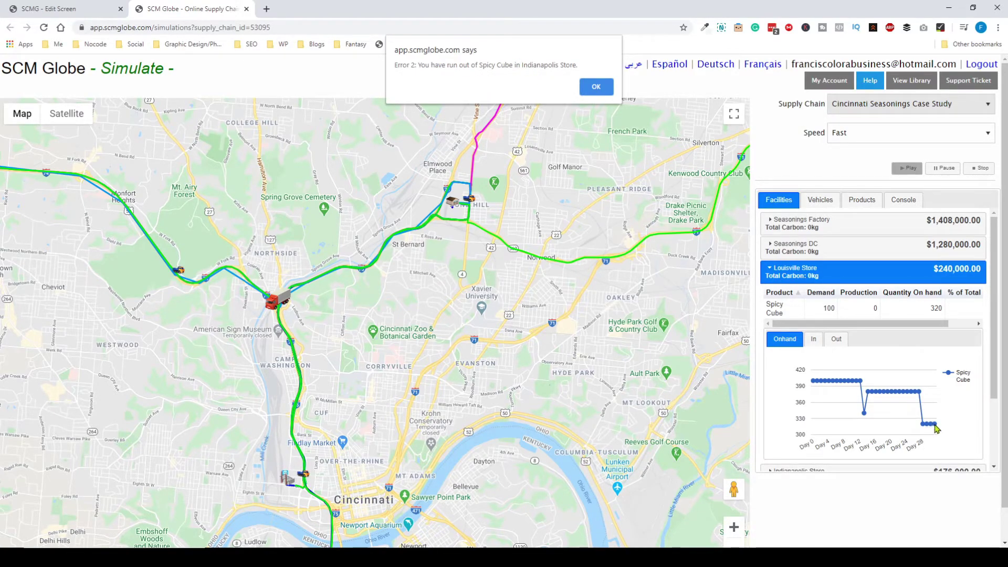
Dismiss the Spicy Cube stockout alert and inspect Indianapolis Store's stock at -15
click(599, 89)
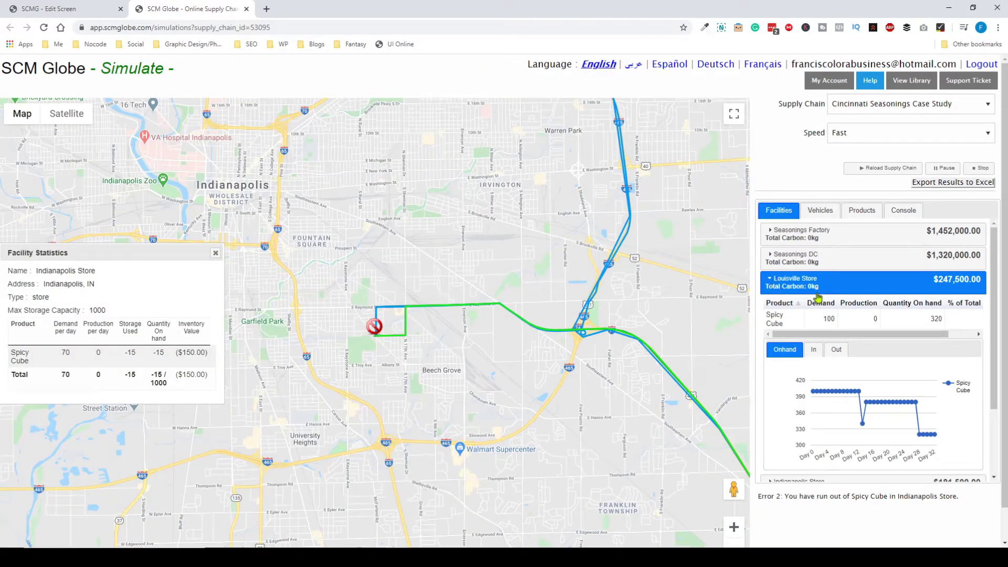
scroll(827, 341, down, 3)
click(837, 391)
scroll(892, 357, down, 2)
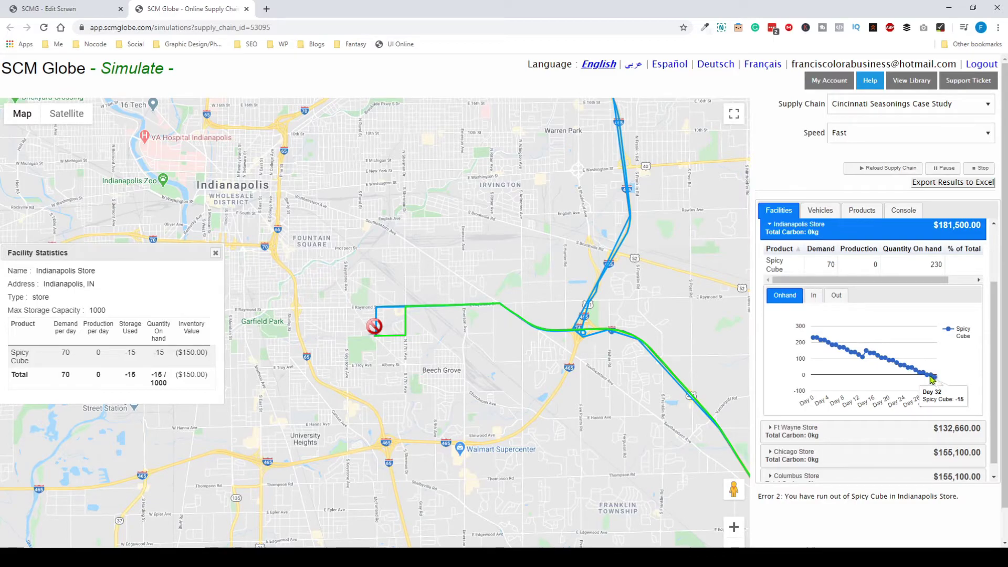
mouse_move(931, 377)
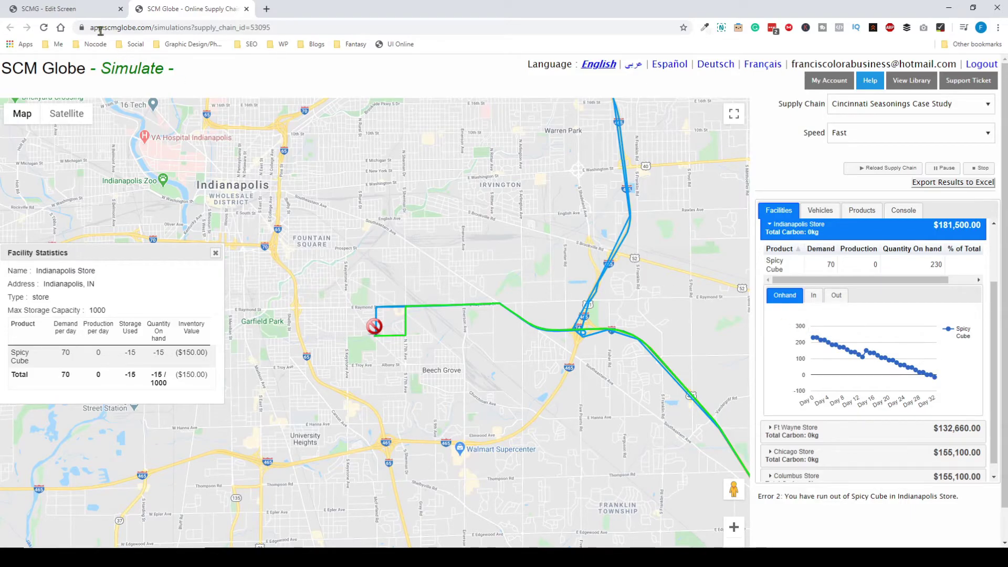
Return to the Edit screen and open Indianapolis Store in the facility editor
click(63, 8)
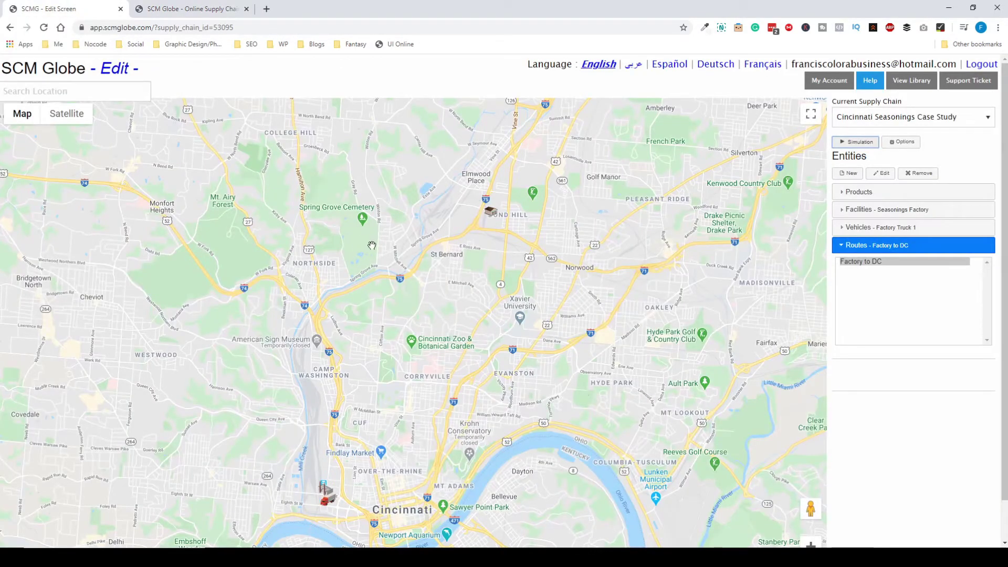
click(868, 210)
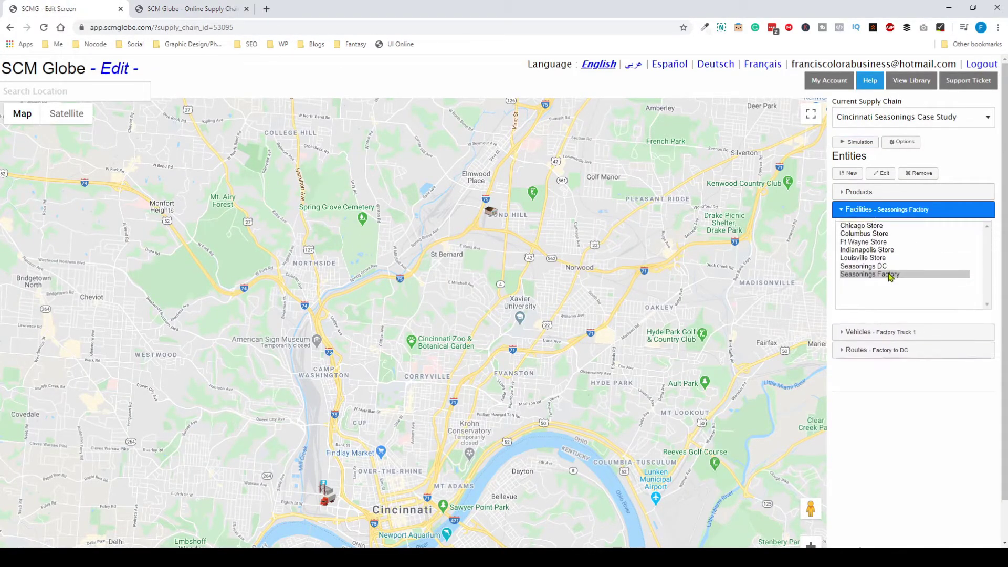
double_click(875, 251)
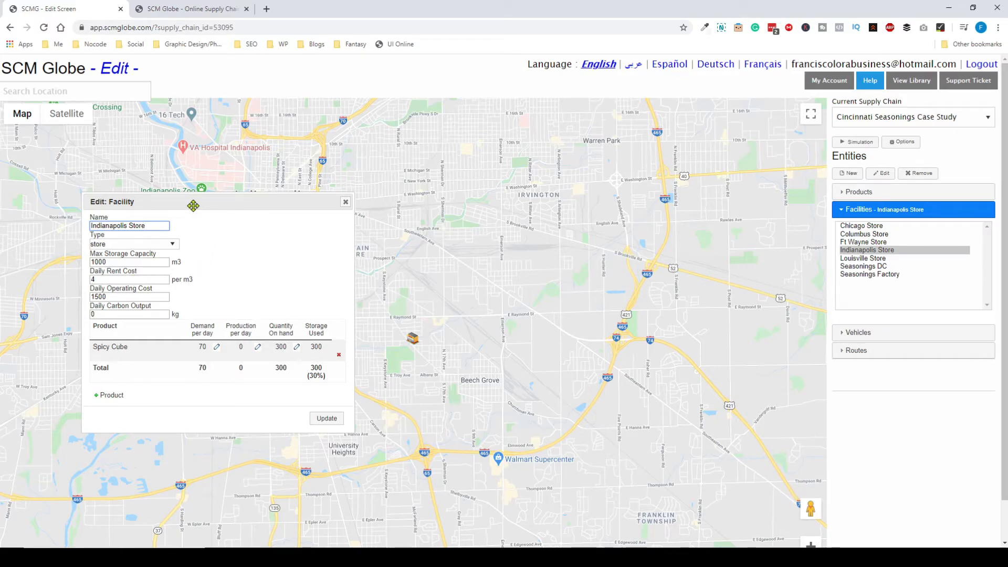
Reload the supply chain for a fresh simulation and return to Indianapolis Store's editor
click(195, 4)
click(863, 168)
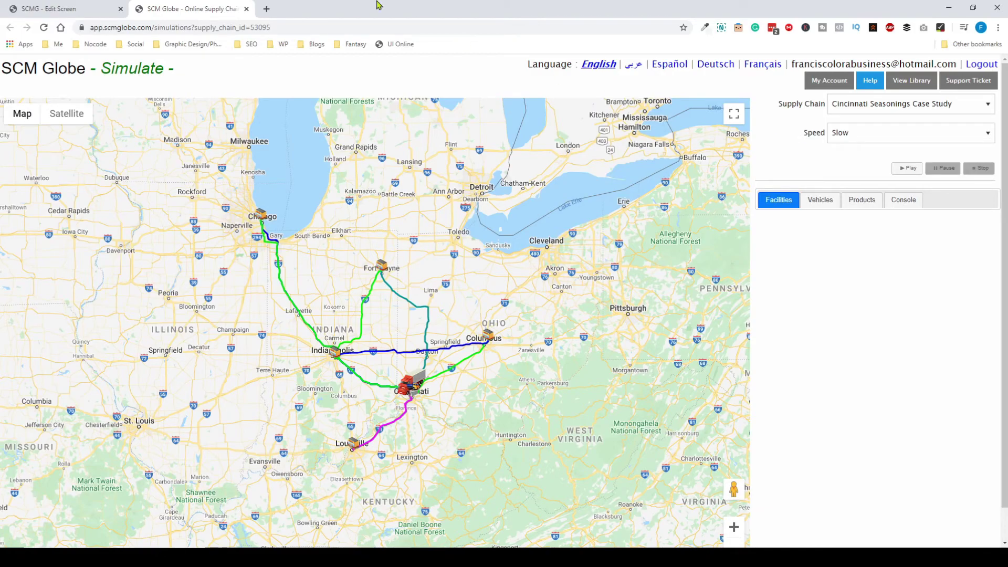
click(91, 7)
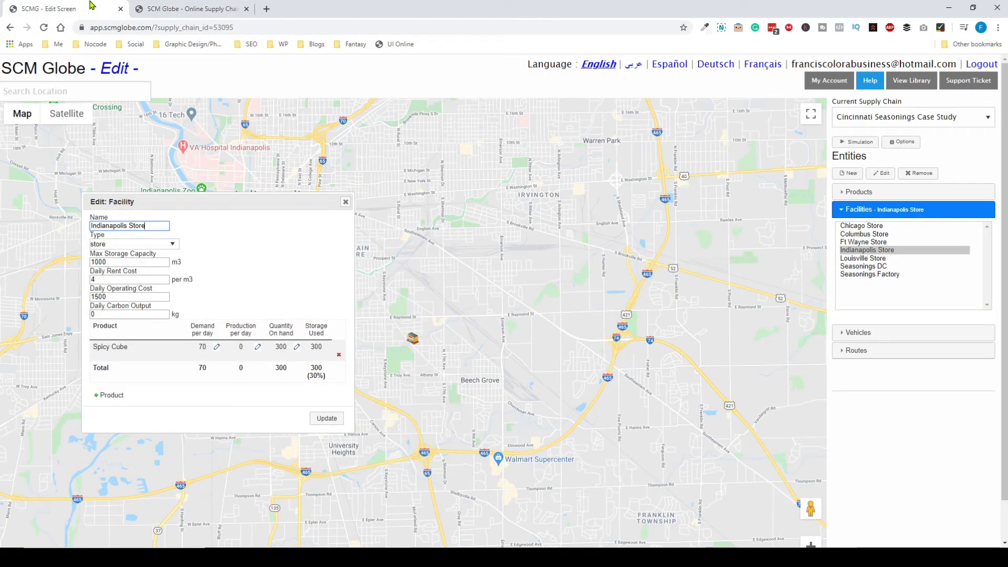